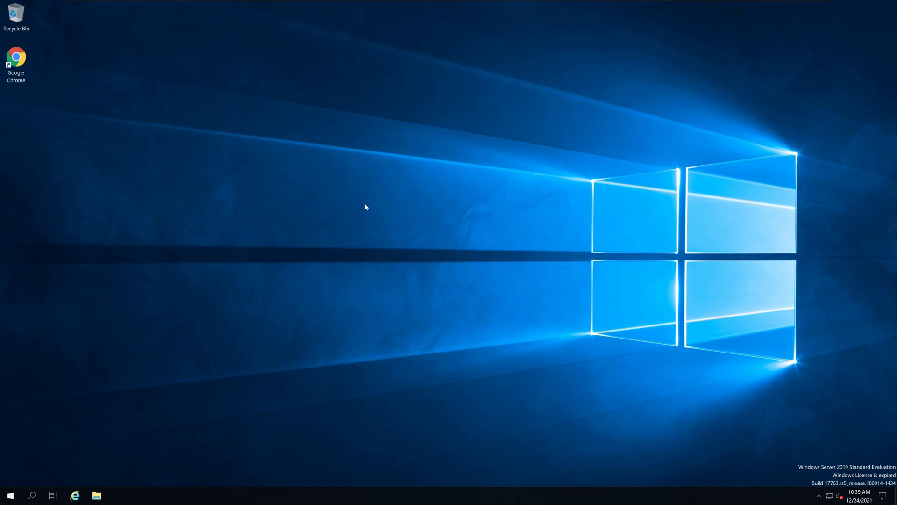
# Open Server Manager's Local Server properties and bring up the network connections through the LANSegment interface.
pyautogui.click(11, 495)
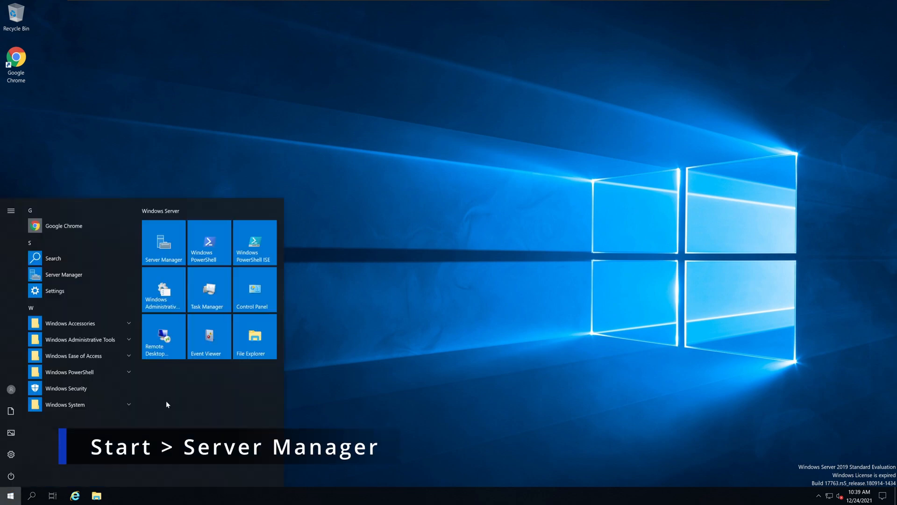
pyautogui.click(173, 245)
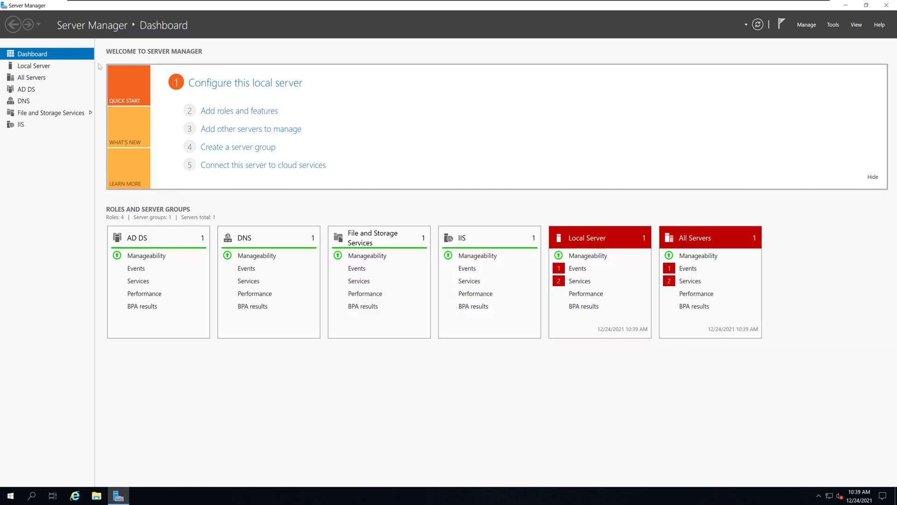
pyautogui.click(41, 68)
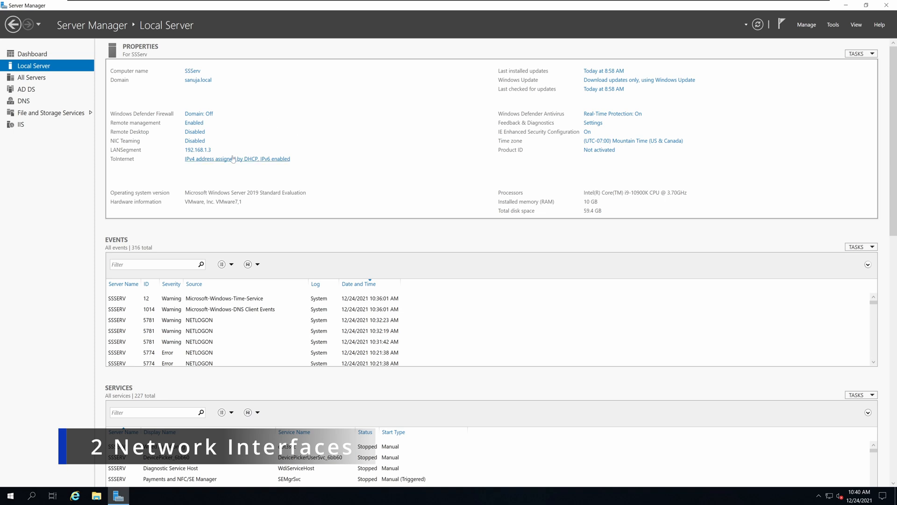
pyautogui.click(198, 151)
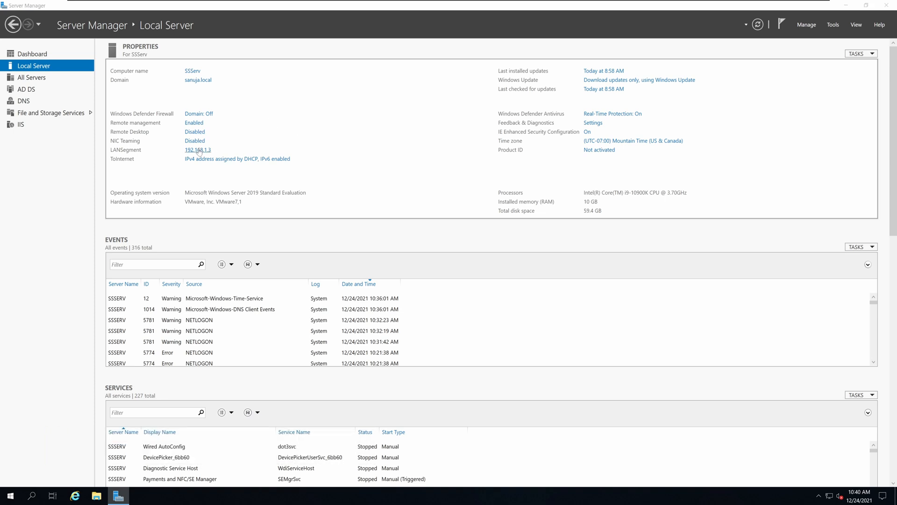
pyautogui.moveTo(492, 125); pyautogui.dragTo(552, 127)
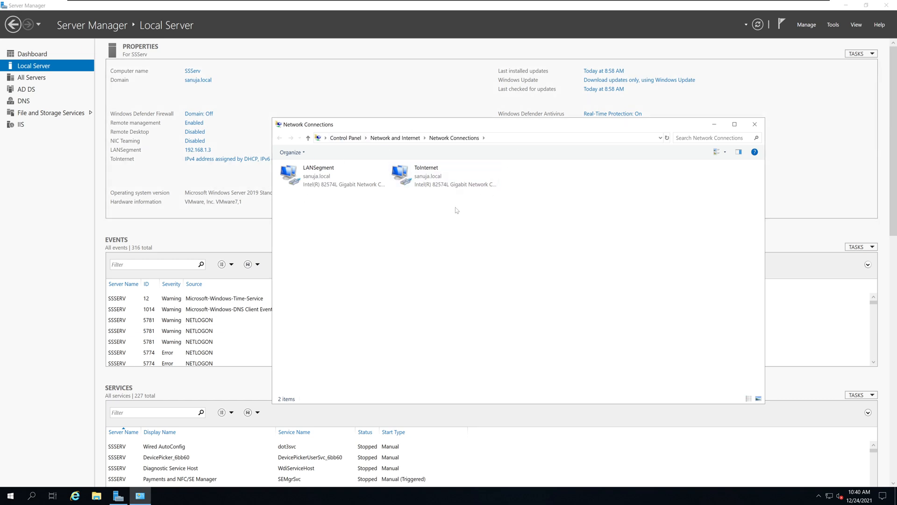
# Check the ToInternet adapter's Internet Protocol Version 4 settings, then close its properties.
pyautogui.click(340, 185)
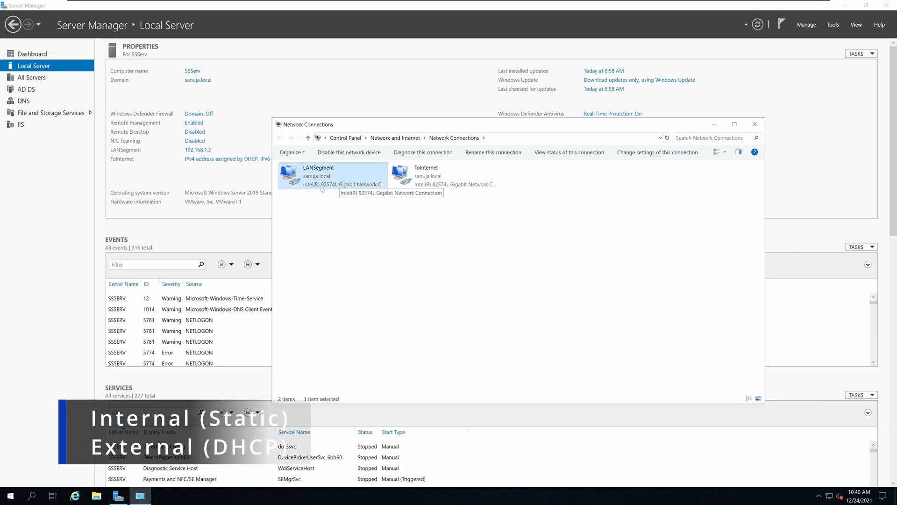
pyautogui.click(427, 183)
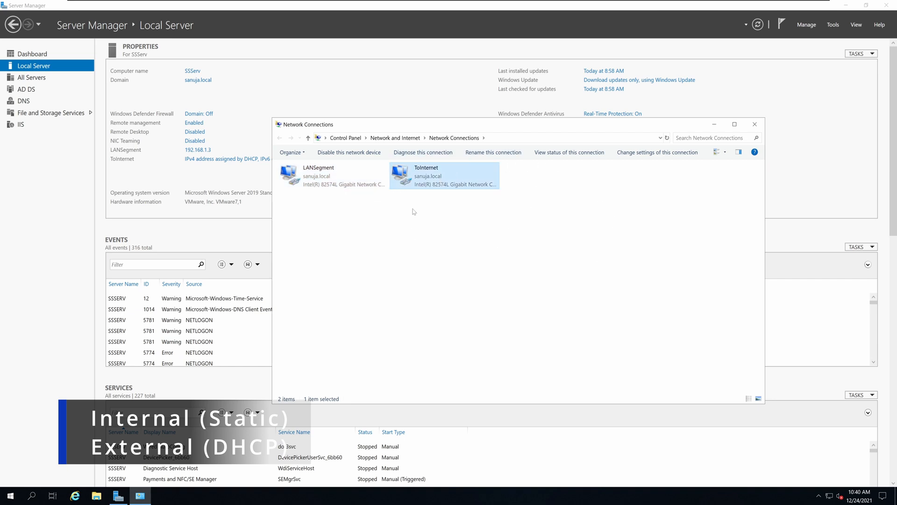
pyautogui.rightClick(436, 180)
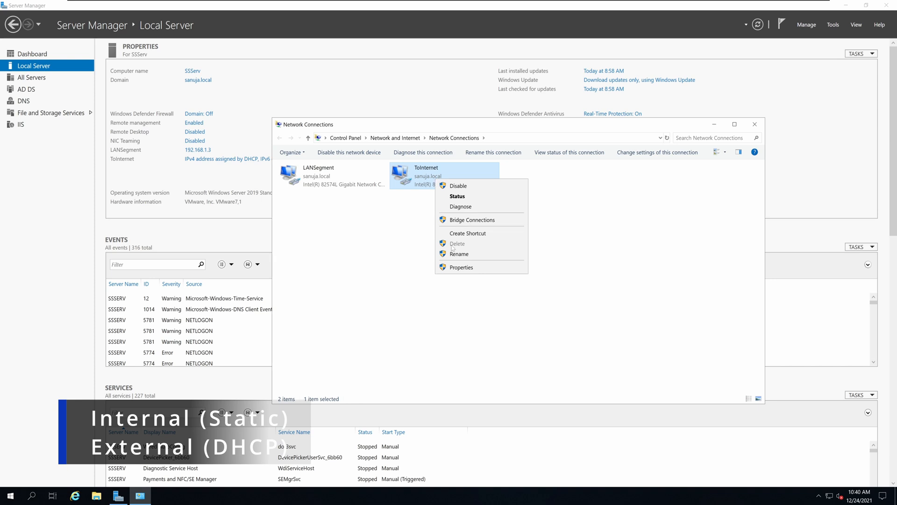
pyautogui.click(459, 266)
pyautogui.click(346, 258)
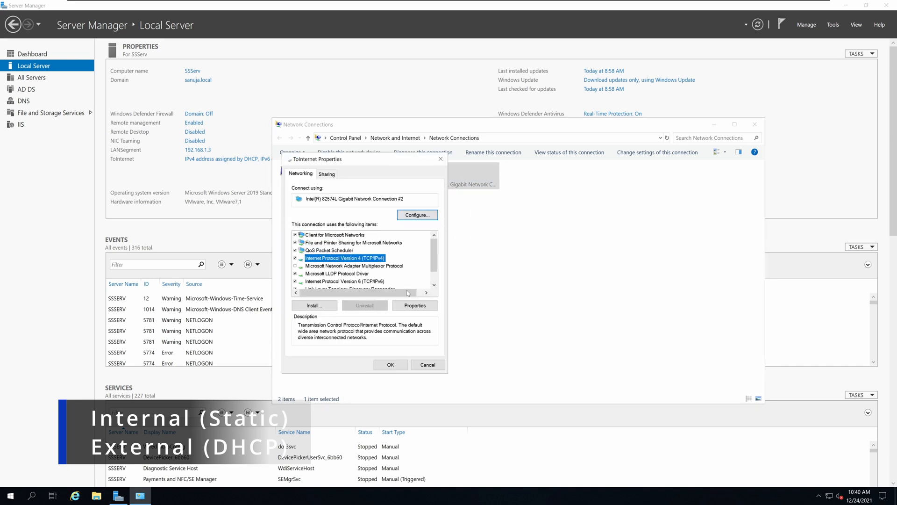
pyautogui.click(417, 308)
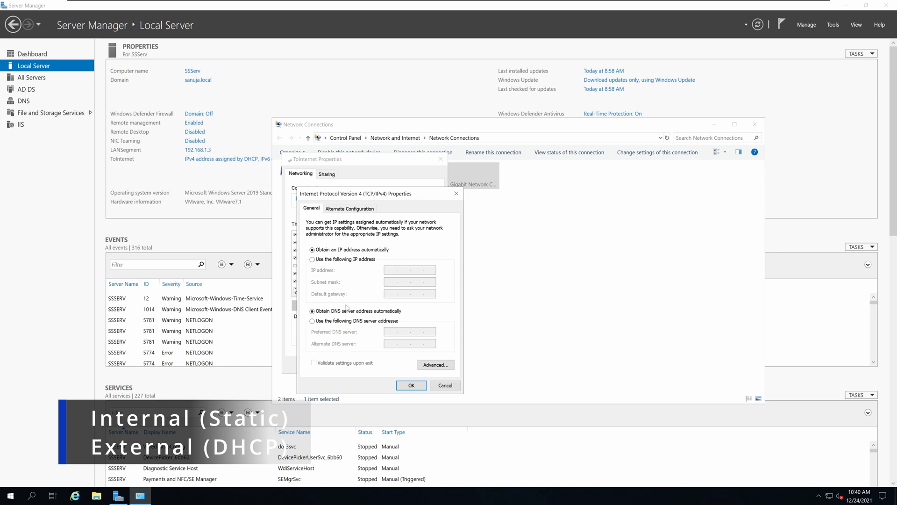
pyautogui.click(413, 386)
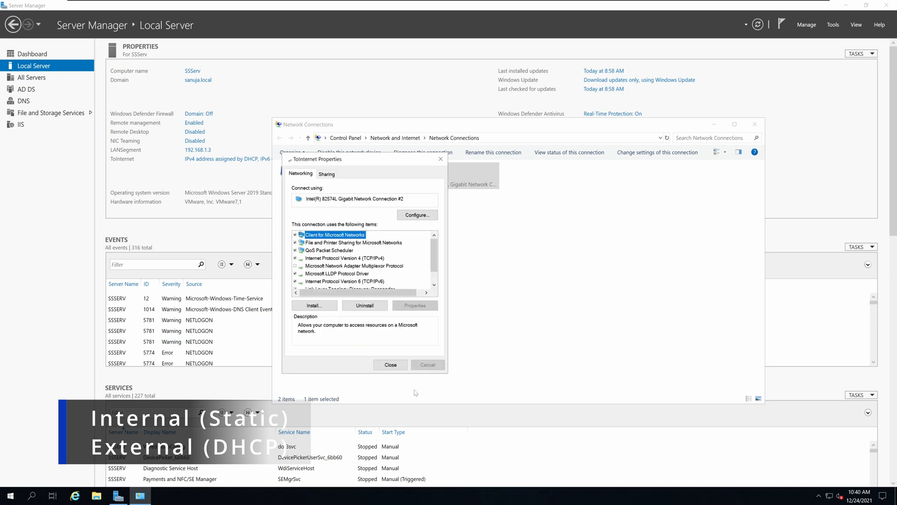
pyautogui.click(391, 365)
# Check the LANSegment adapter's Internet Protocol Version 4 addressing and DNS settings, then close the network connections.
pyautogui.click(337, 174)
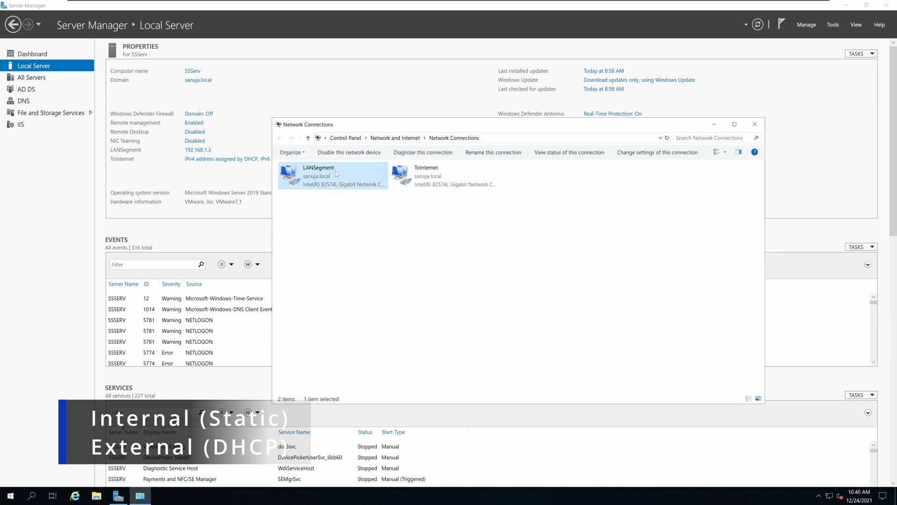
pyautogui.rightClick(336, 174)
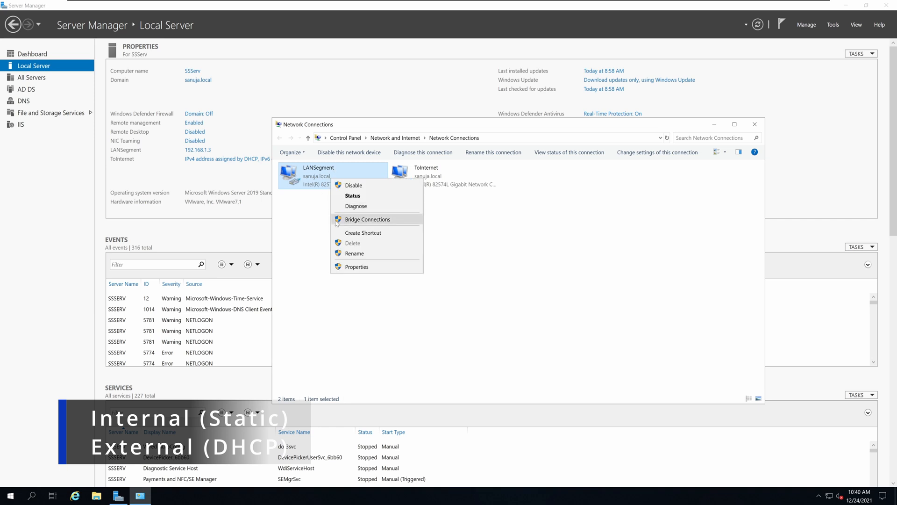
pyautogui.click(358, 267)
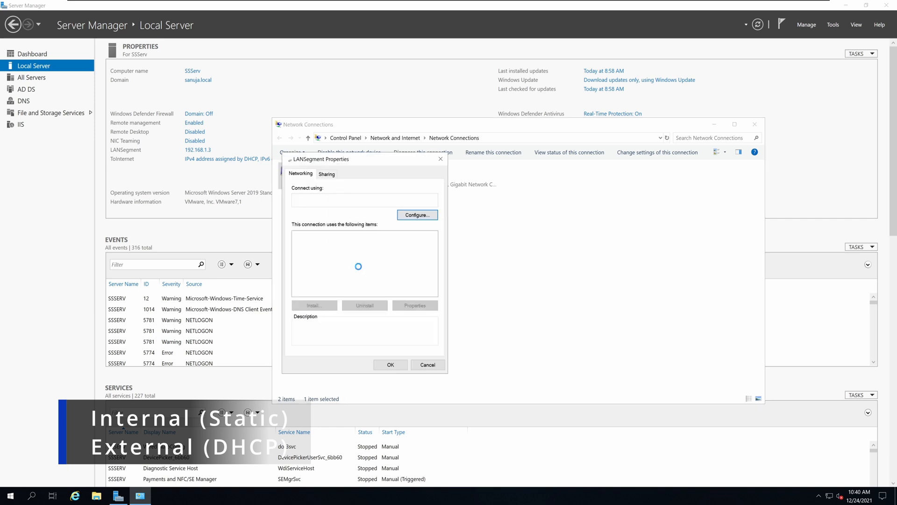
pyautogui.click(378, 259)
pyautogui.click(416, 305)
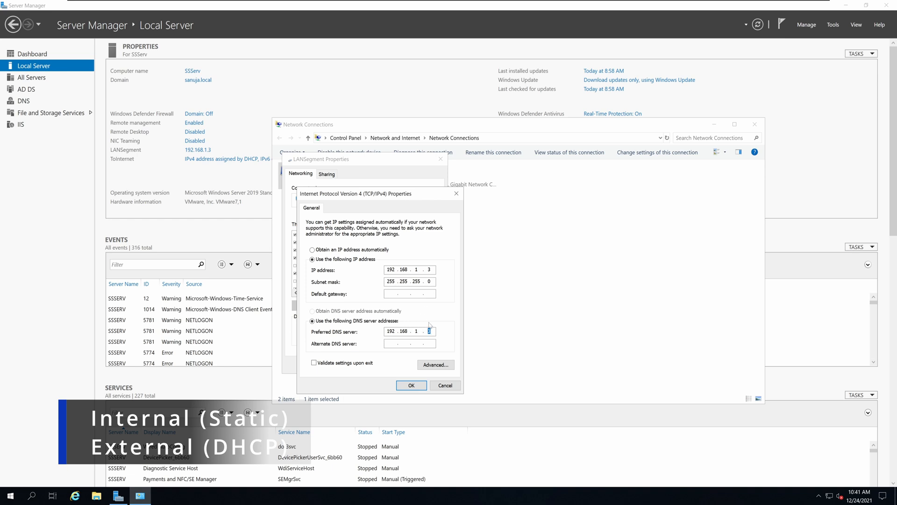
pyautogui.click(411, 385)
pyautogui.click(391, 365)
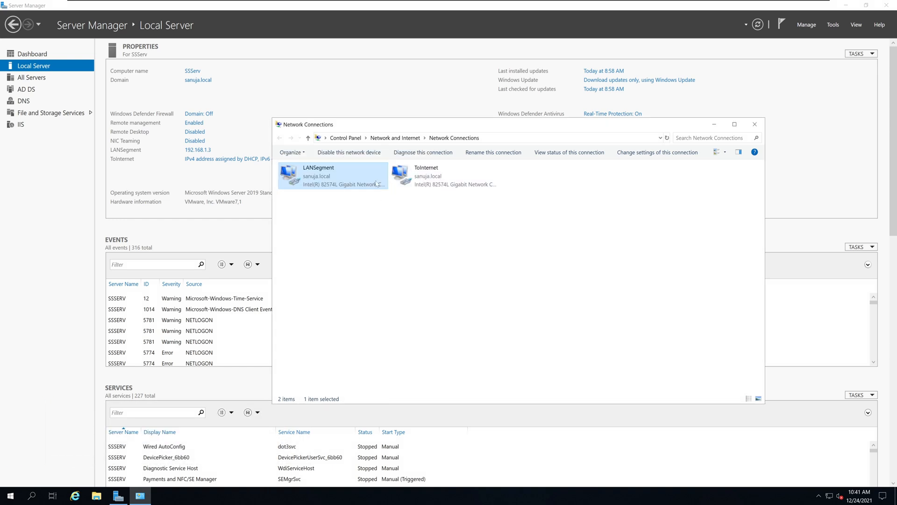
pyautogui.click(444, 180)
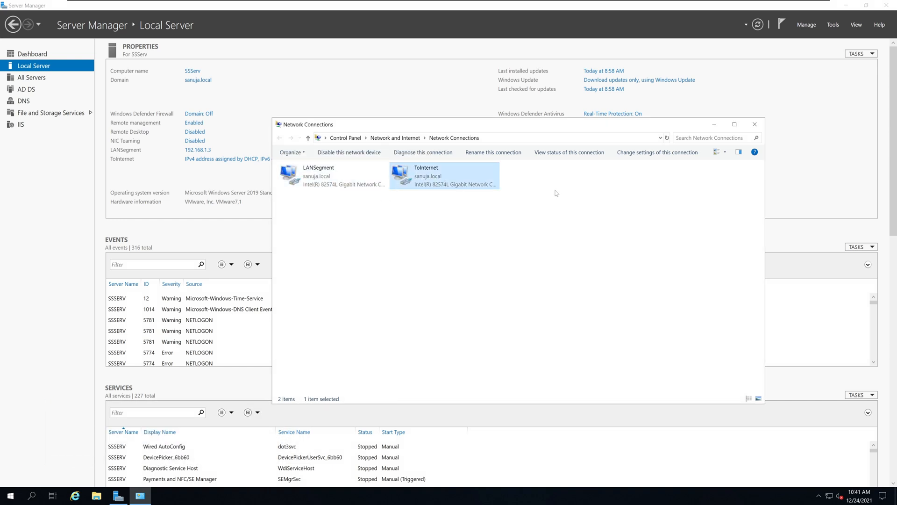
pyautogui.click(758, 125)
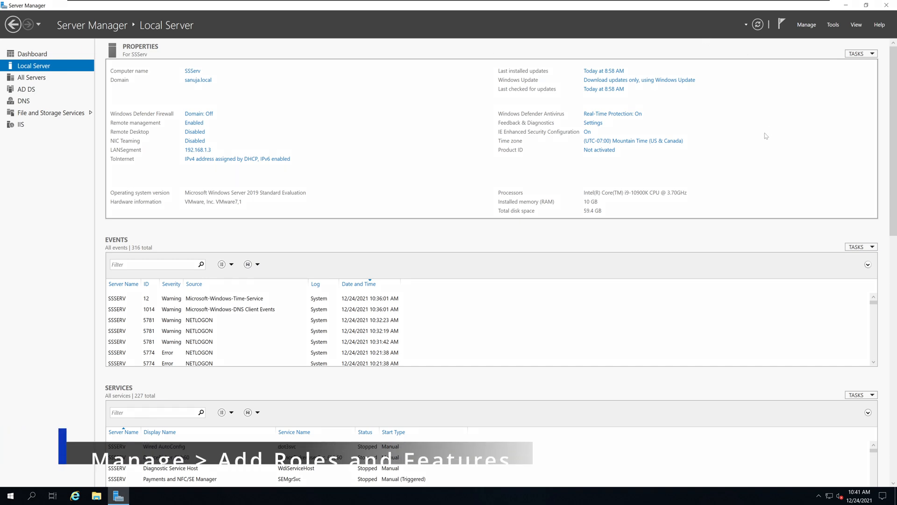
# Start adding roles and features with a role-based or feature-based installation on the SSServ server from the server pool.
pyautogui.click(807, 25)
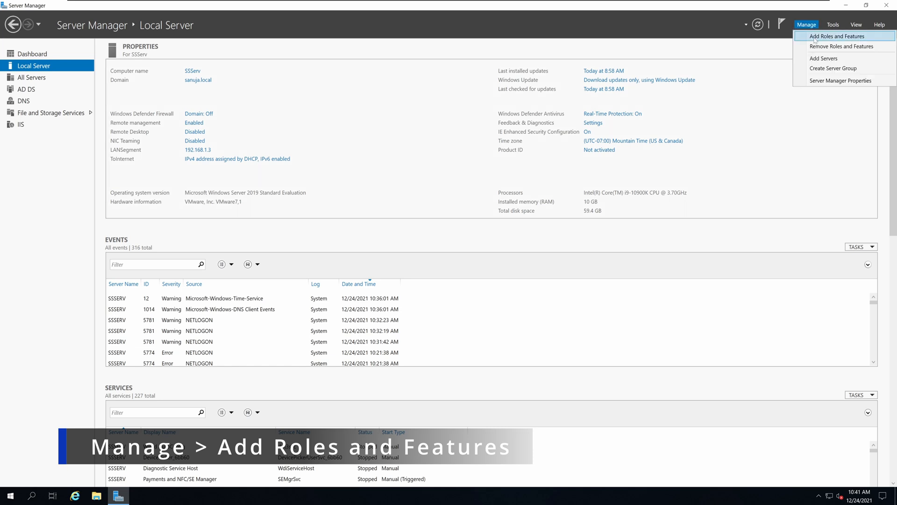
pyautogui.click(815, 38)
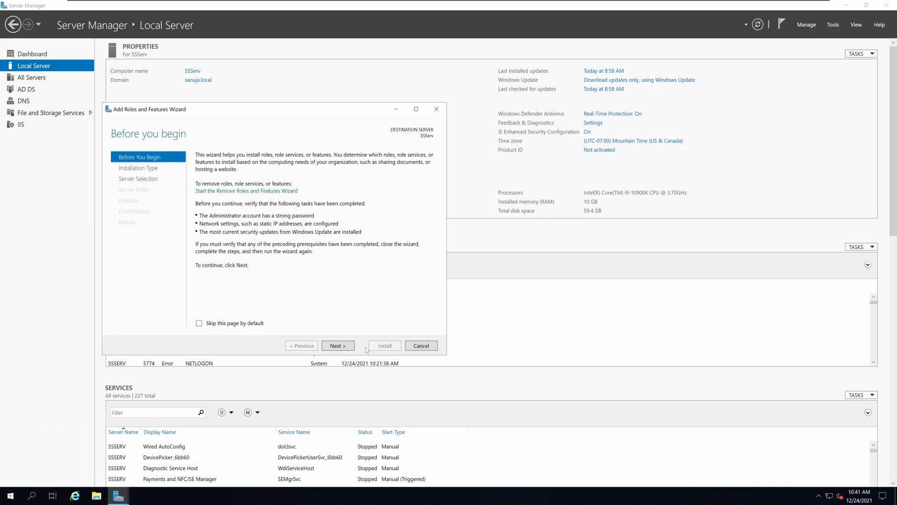
pyautogui.click(338, 345)
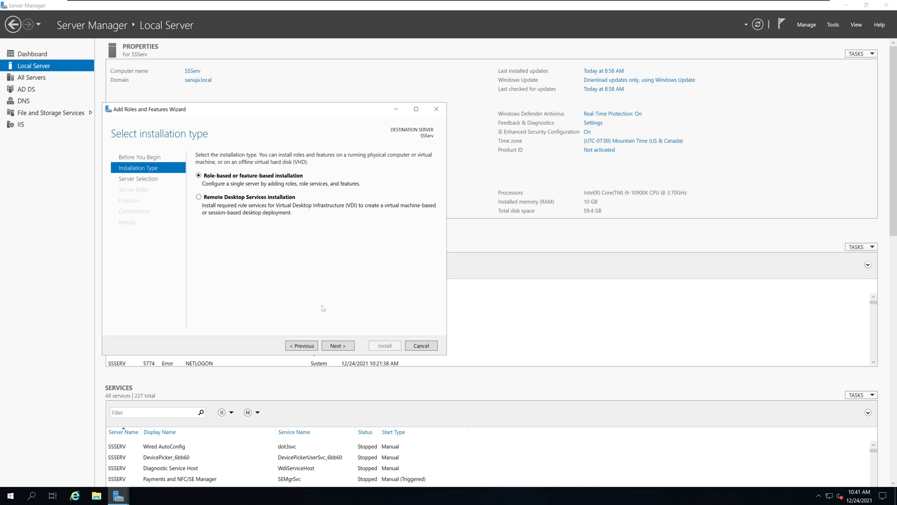
pyautogui.click(342, 350)
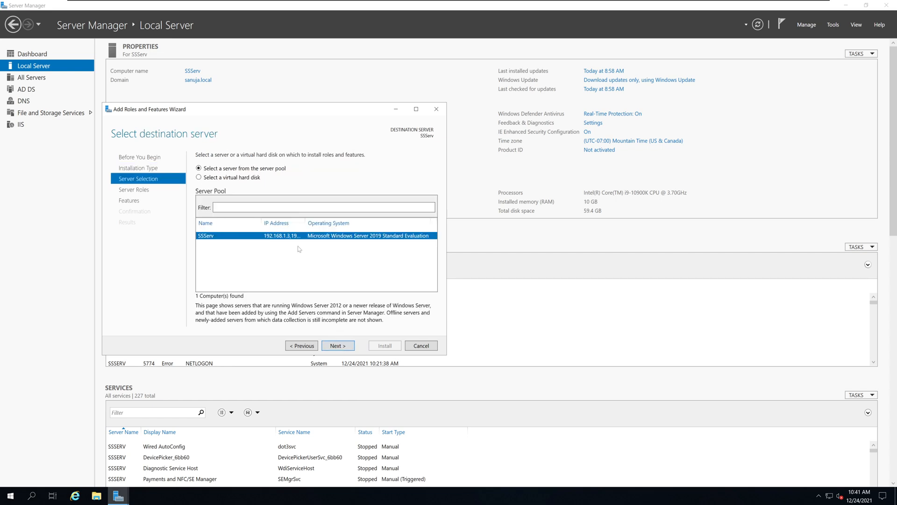
pyautogui.click(338, 346)
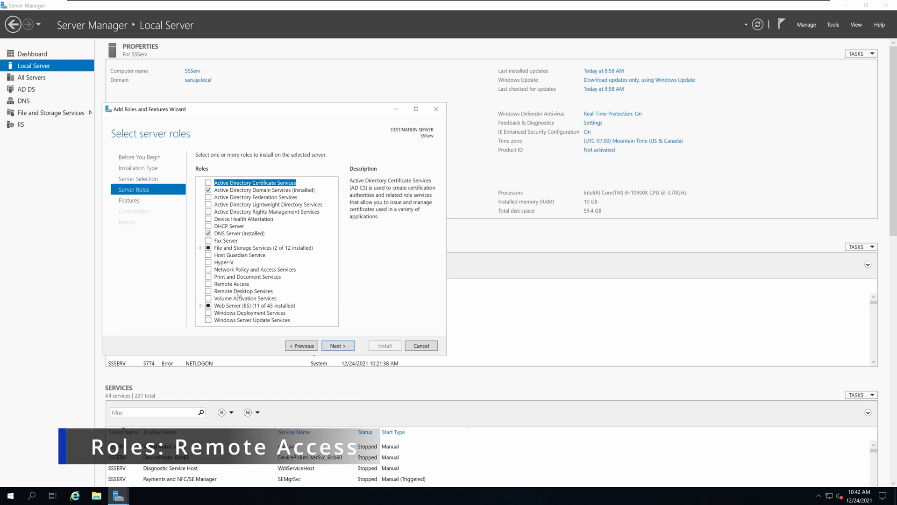
# Select the Remote Access role with the Routing and DirectAccess and VPN (RAS) role services, including the required management features.
pyautogui.click(208, 284)
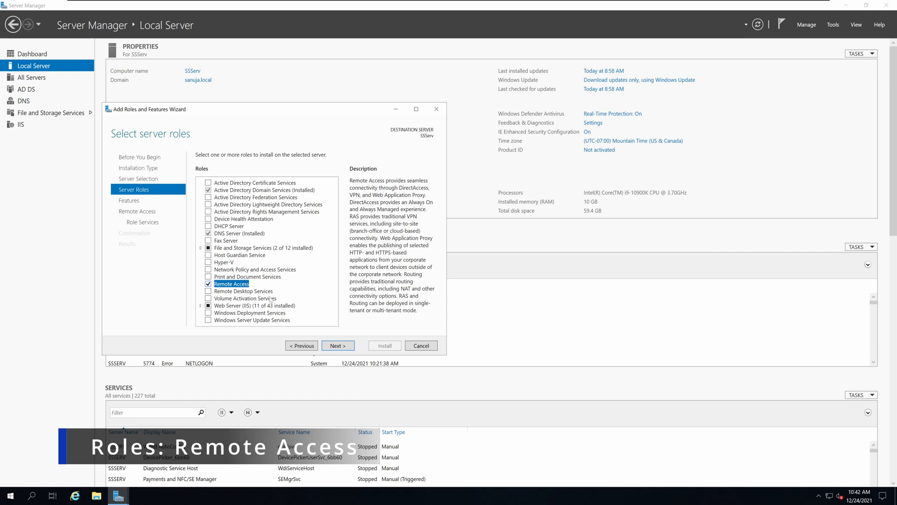
pyautogui.click(337, 347)
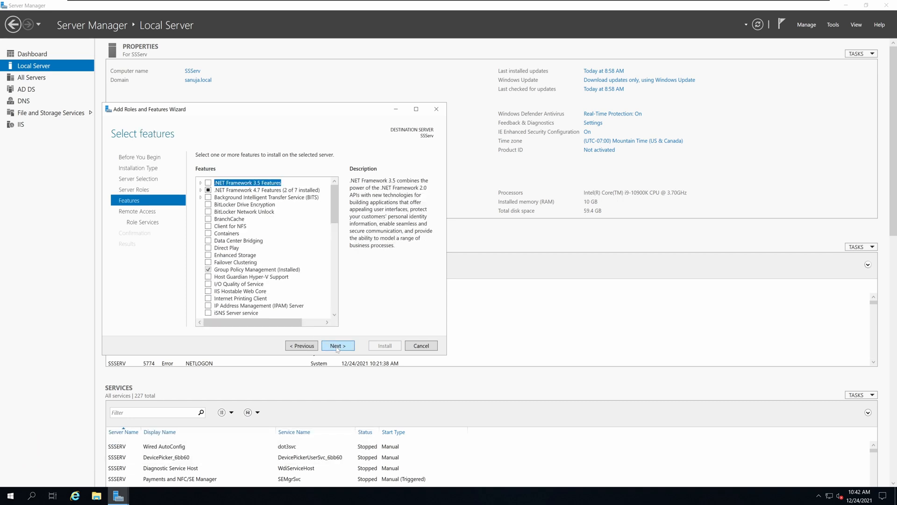
pyautogui.click(337, 348)
pyautogui.click(337, 347)
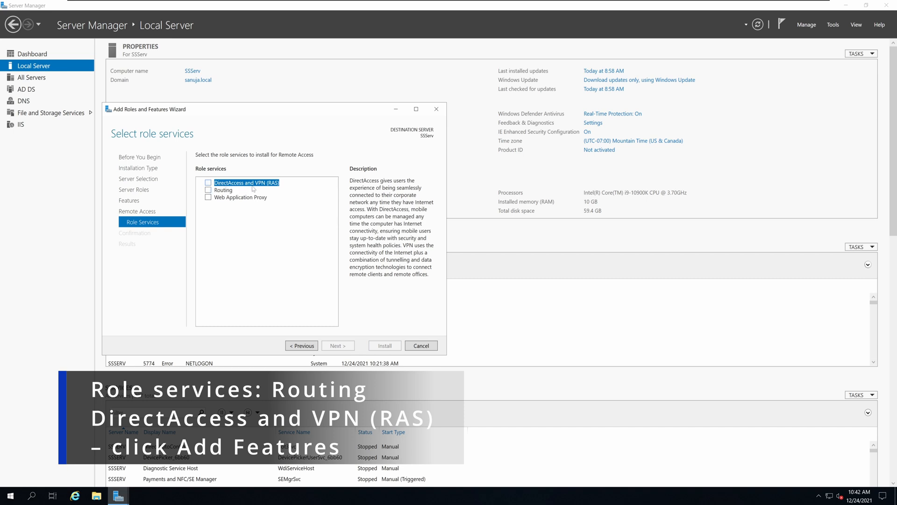
pyautogui.click(208, 190)
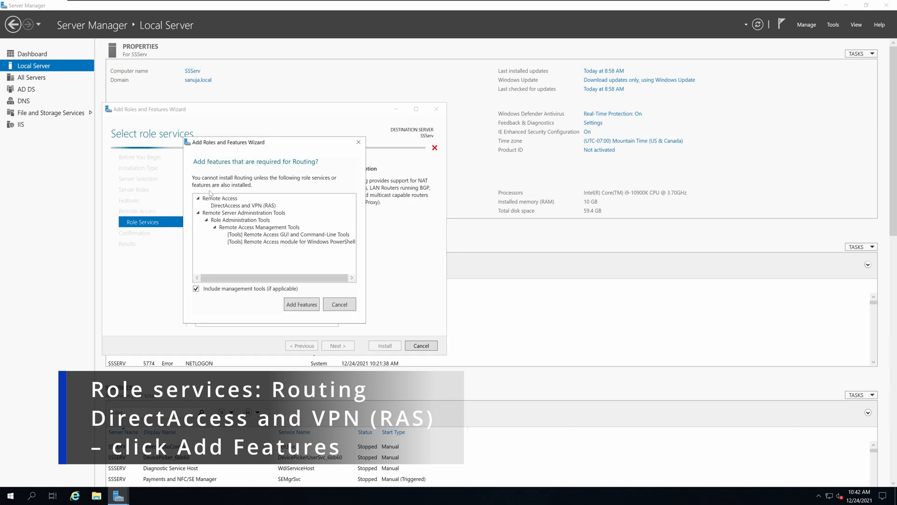
pyautogui.click(301, 305)
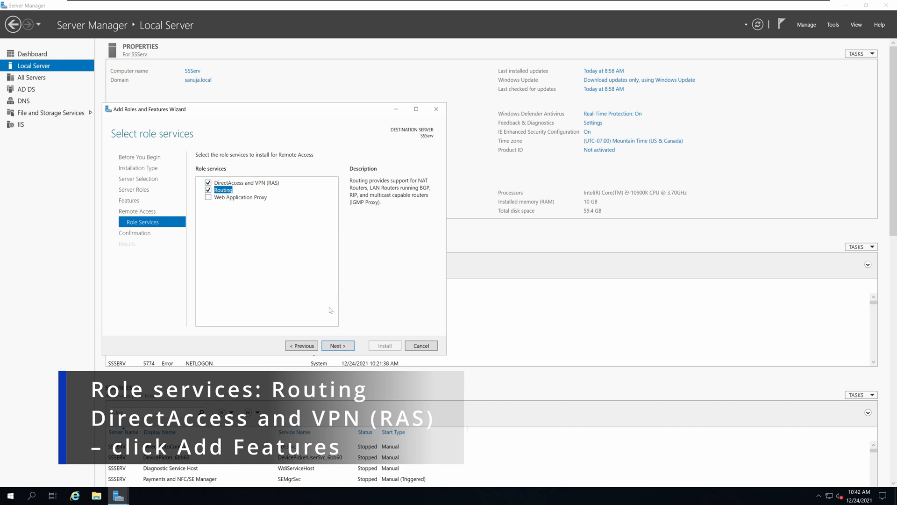
pyautogui.click(343, 346)
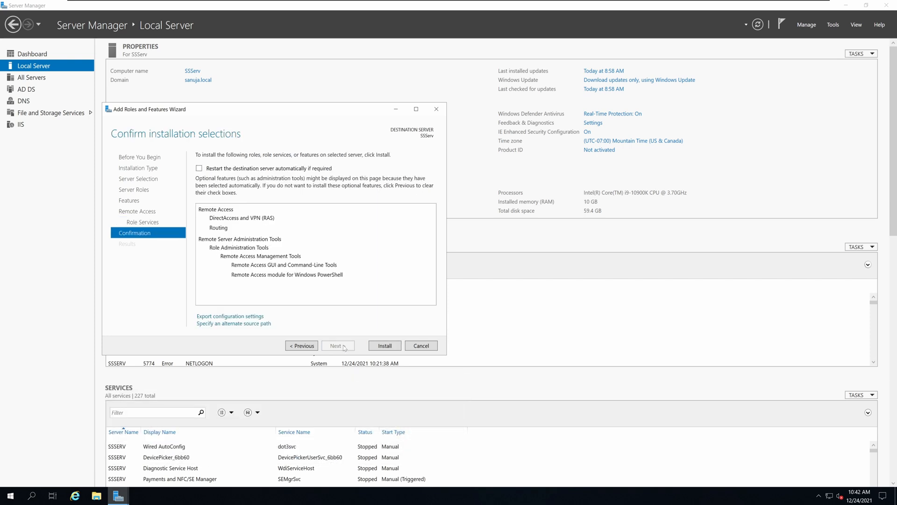
# Allow the destination server to restart automatically if required and install the selected Remote Access role.
pyautogui.click(200, 168)
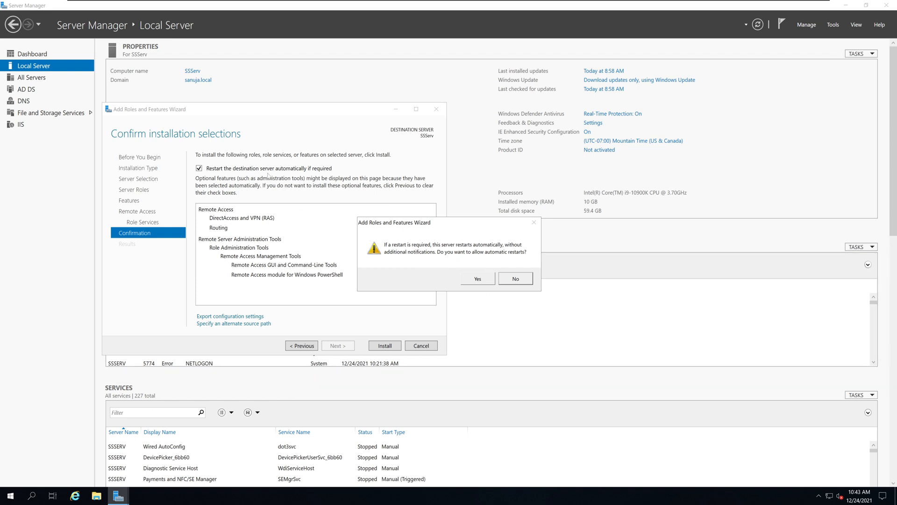
pyautogui.click(477, 279)
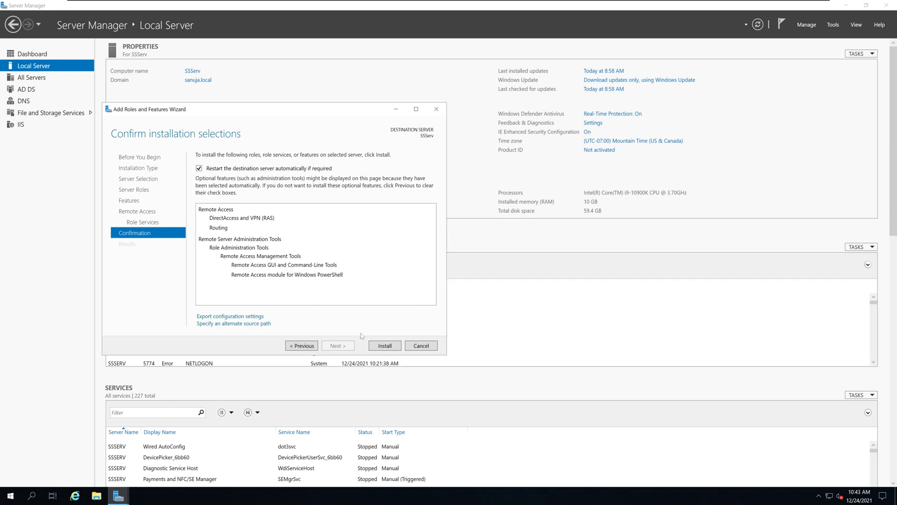
pyautogui.click(385, 347)
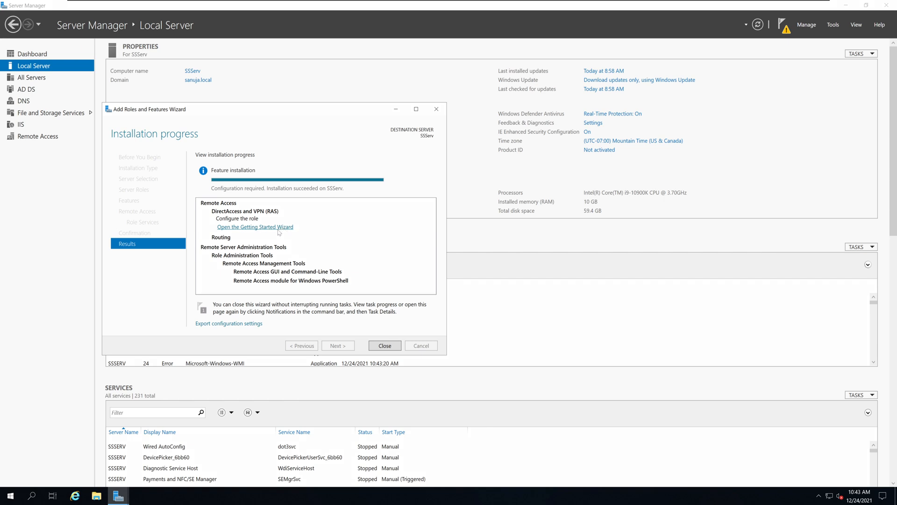
pyautogui.click(835, 25)
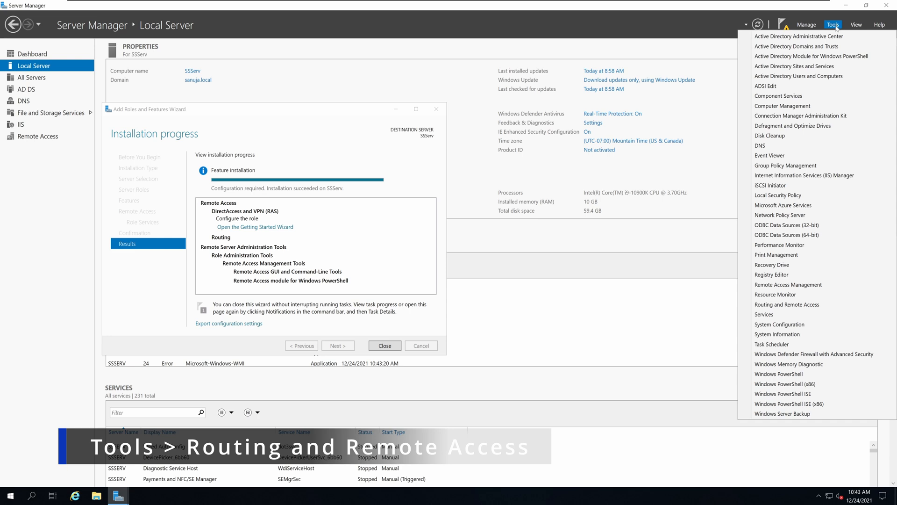
pyautogui.click(794, 308)
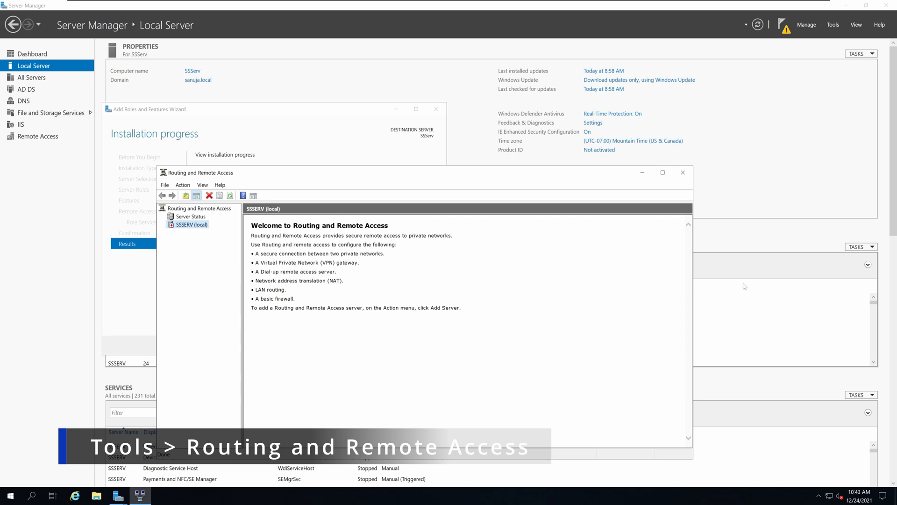
pyautogui.rightClick(196, 226)
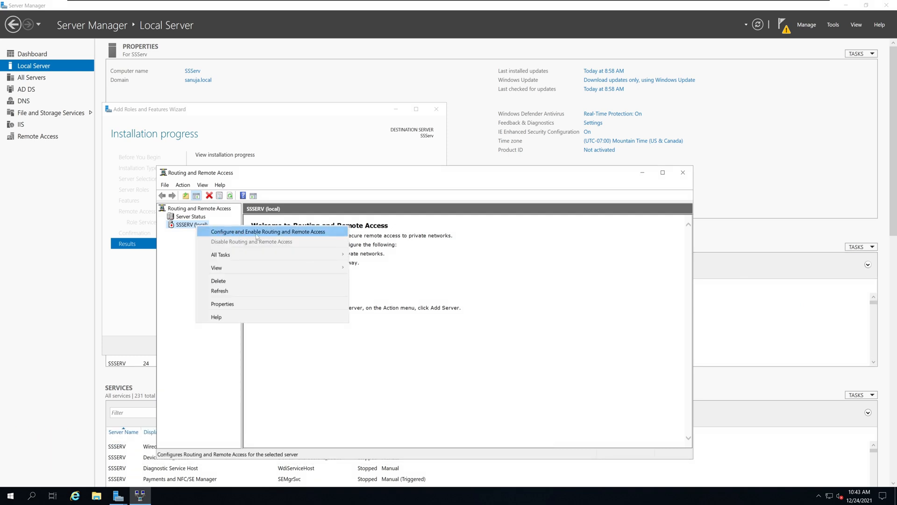
pyautogui.click(485, 249)
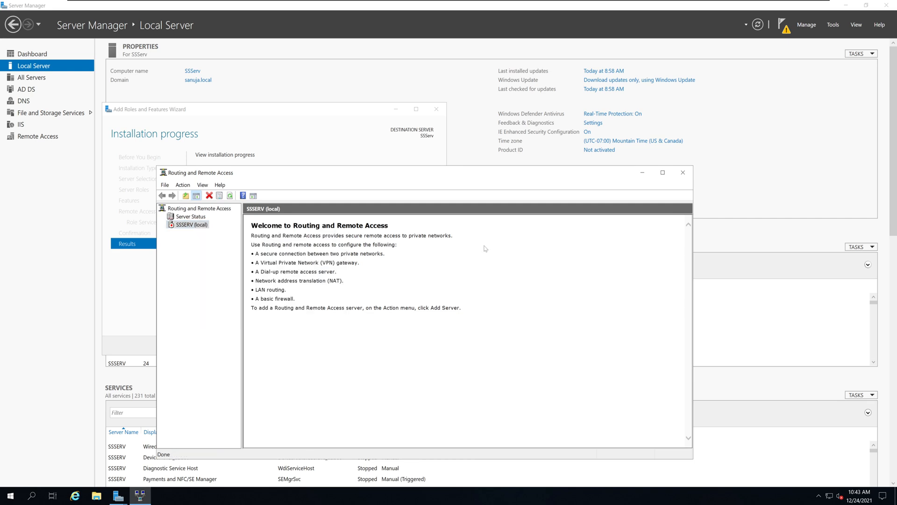
pyautogui.rightClick(198, 226)
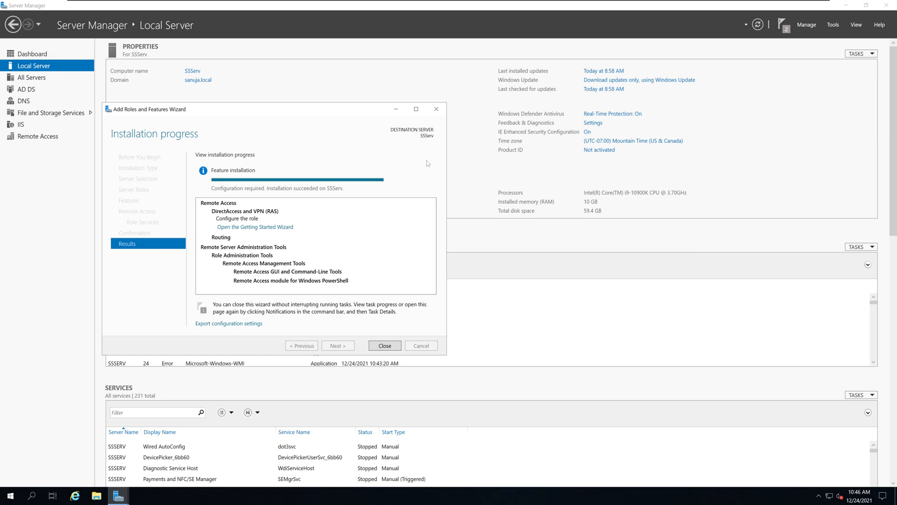
# Close the Add Roles and Features Wizard and cancel the Remote Access Getting Started Wizard, confirming the cancellation.
pyautogui.click(436, 109)
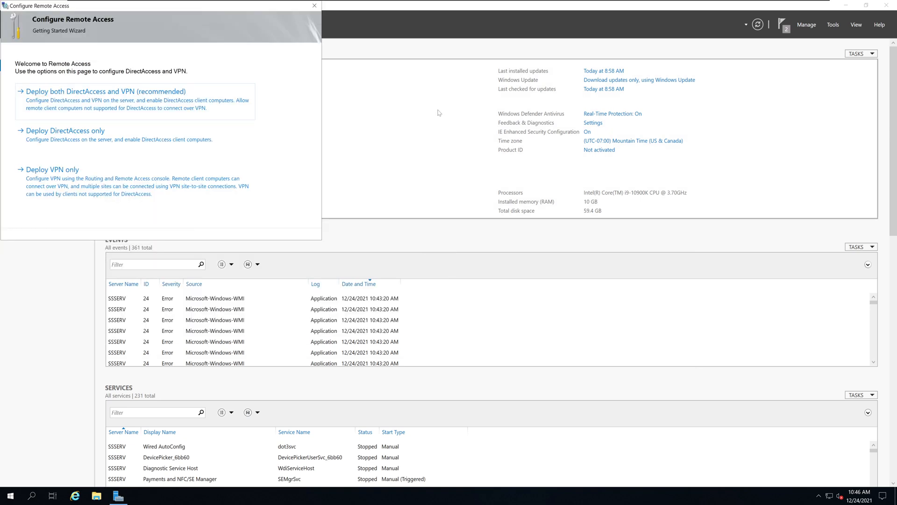
pyautogui.click(319, 9)
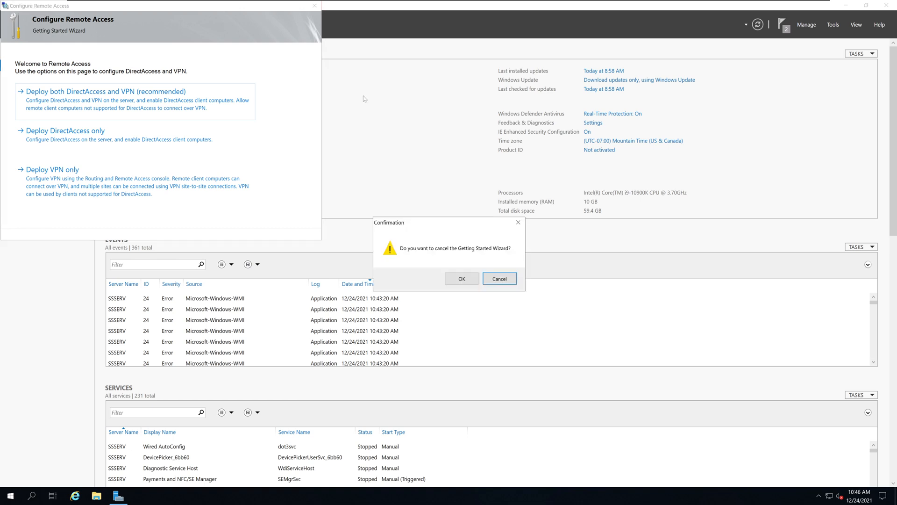
pyautogui.click(460, 278)
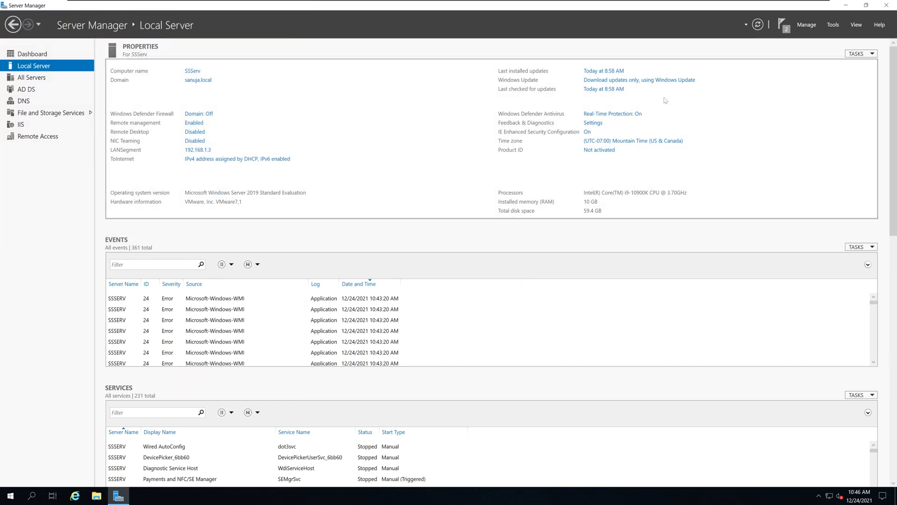
# Open the Routing and Remote Access console and start configuring and enabling Routing and Remote Access on SSSERV (local).
pyautogui.click(833, 26)
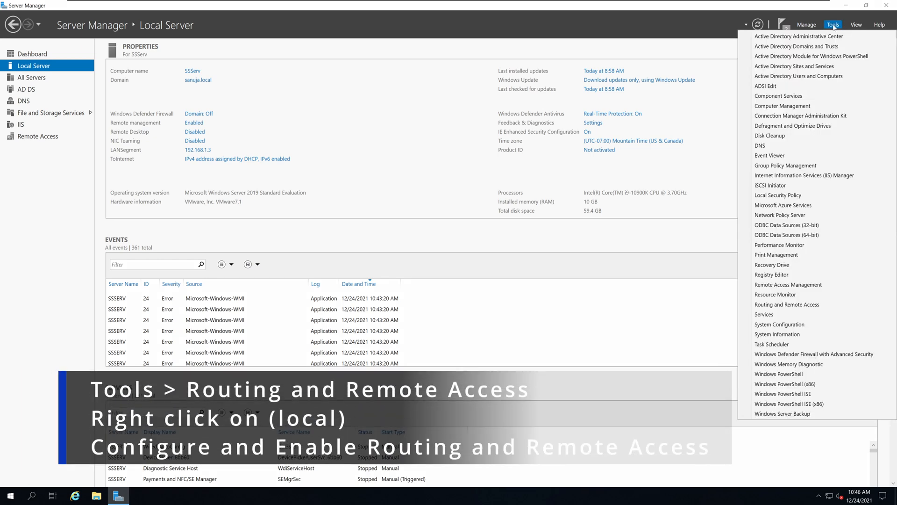
pyautogui.click(815, 306)
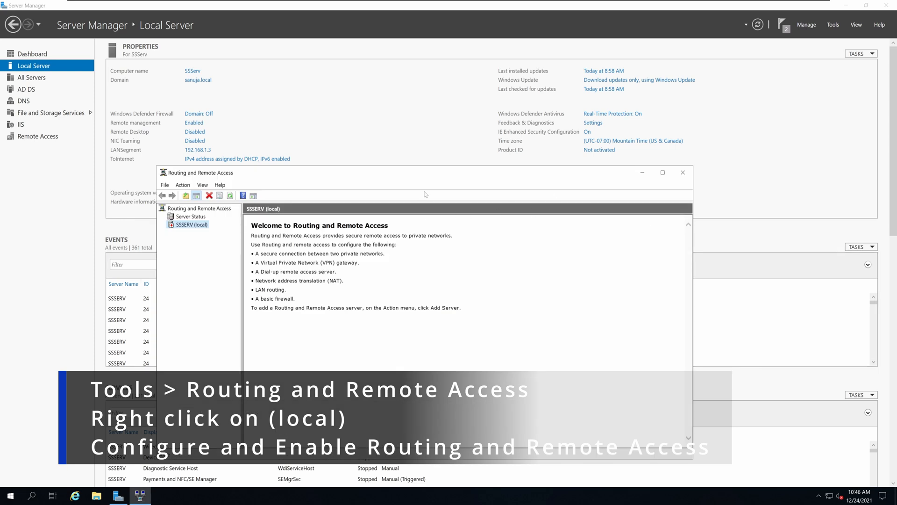
pyautogui.rightClick(196, 226)
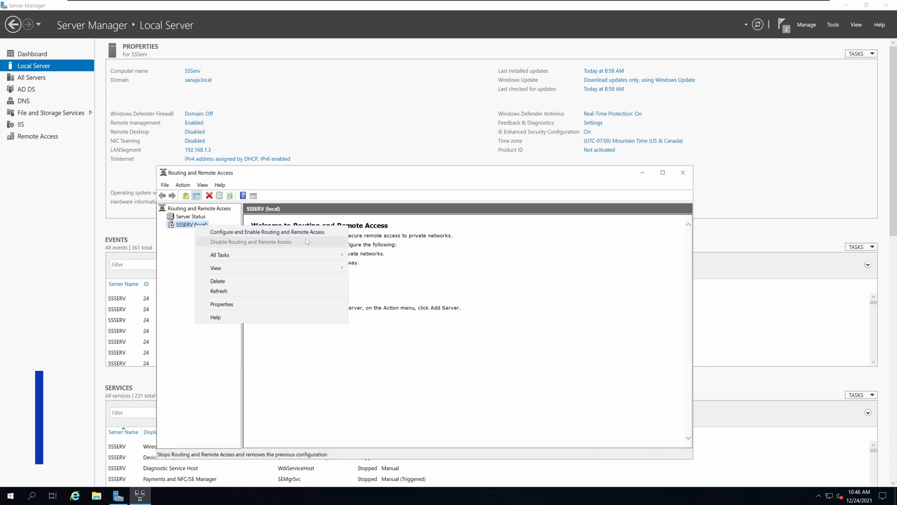
pyautogui.click(318, 232)
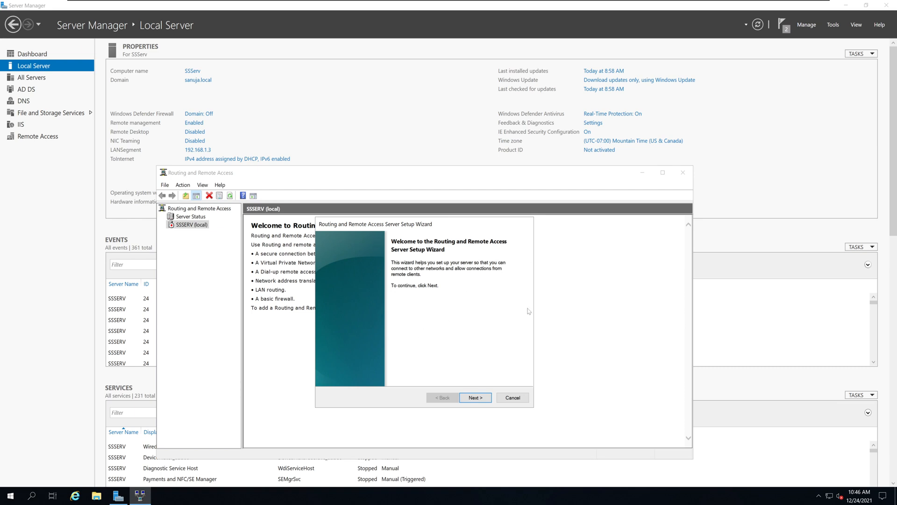
# Choose Network address translation (NAT) as the configuration in the Routing and Remote Access Server Setup Wizard.
pyautogui.click(476, 399)
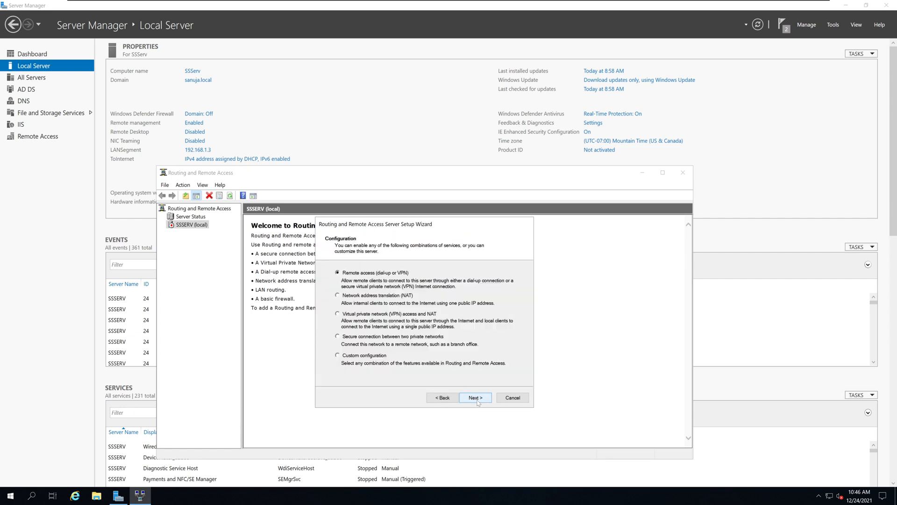
pyautogui.moveTo(427, 225); pyautogui.dragTo(427, 186)
pyautogui.click(374, 257)
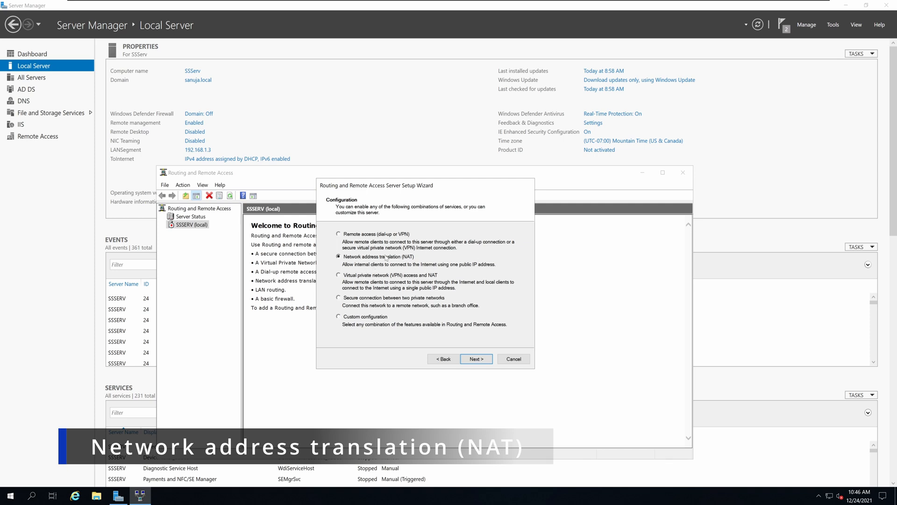
pyautogui.click(482, 361)
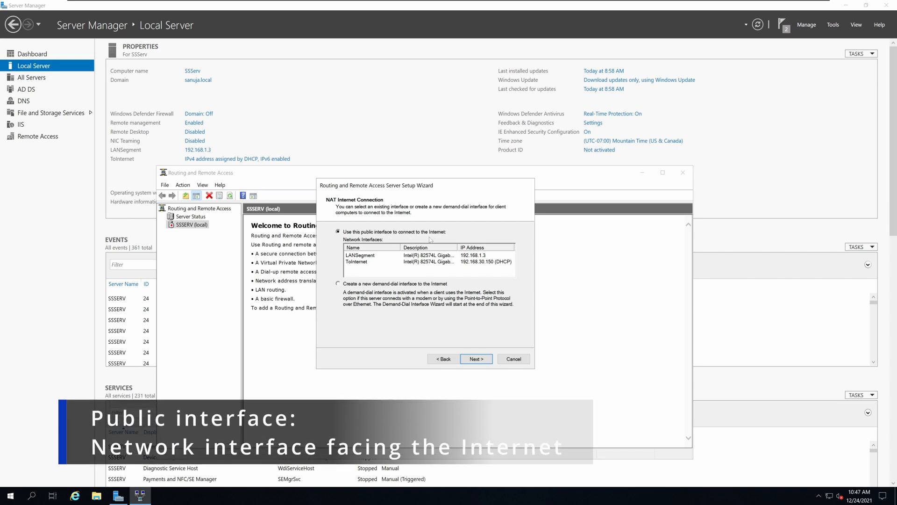
# Use ToInternet as the public interface for connecting to the Internet and finish the server setup wizard.
pyautogui.click(490, 263)
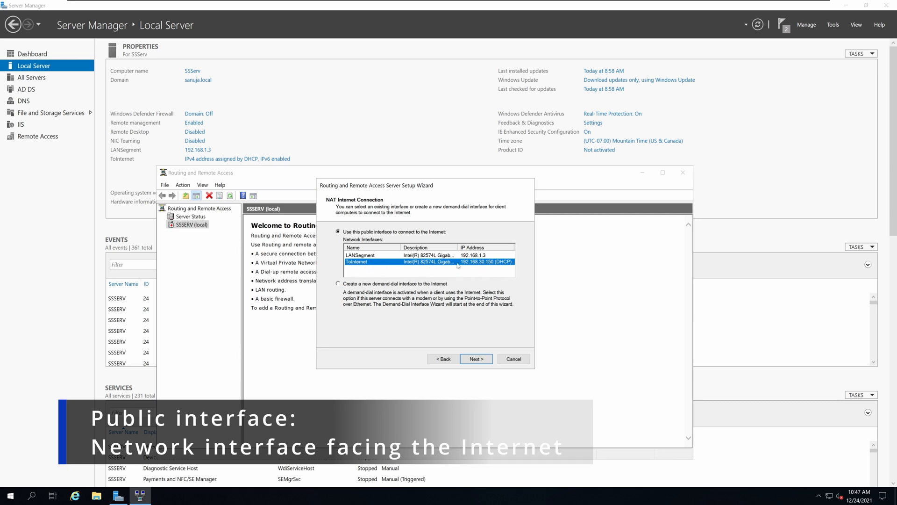
pyautogui.click(477, 359)
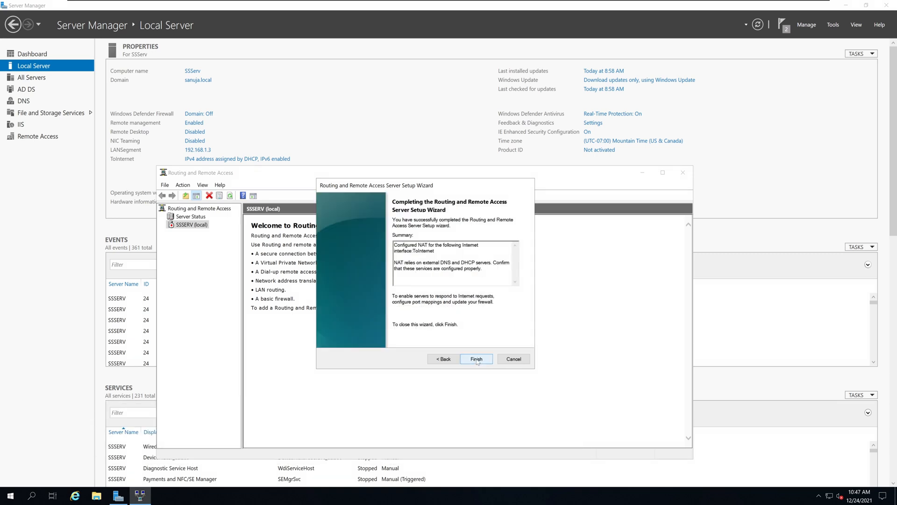
pyautogui.click(477, 361)
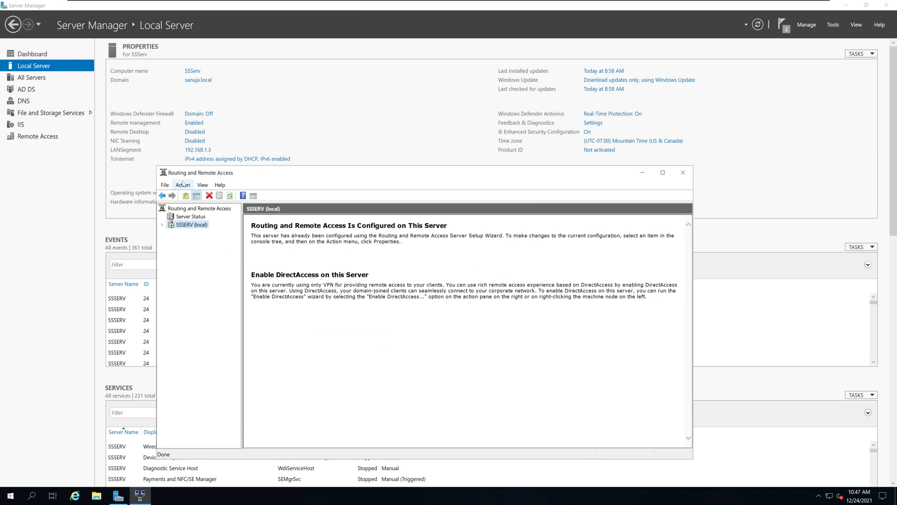
# Enlarge the Routing and Remote Access console and show the General interface list under IPv4 of SSSERV (local).
pyautogui.moveTo(284, 177); pyautogui.dragTo(251, 90)
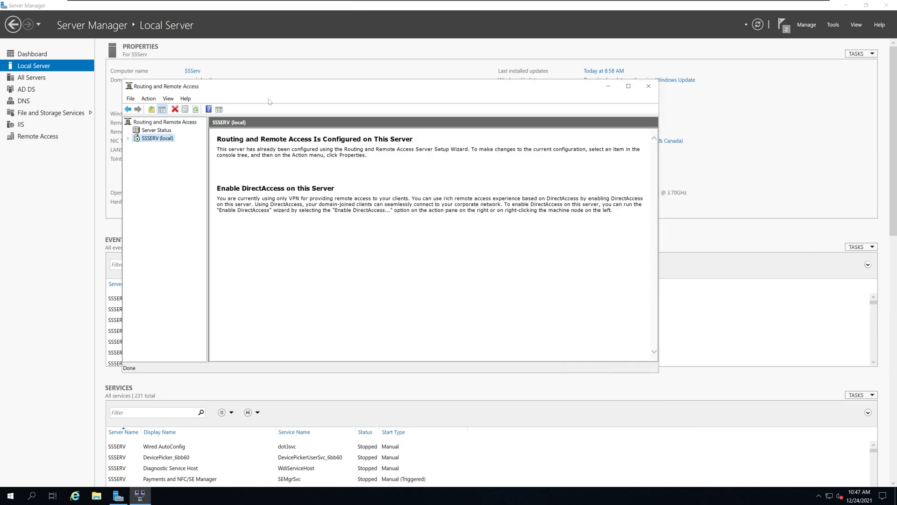
pyautogui.moveTo(659, 372); pyautogui.dragTo(774, 429)
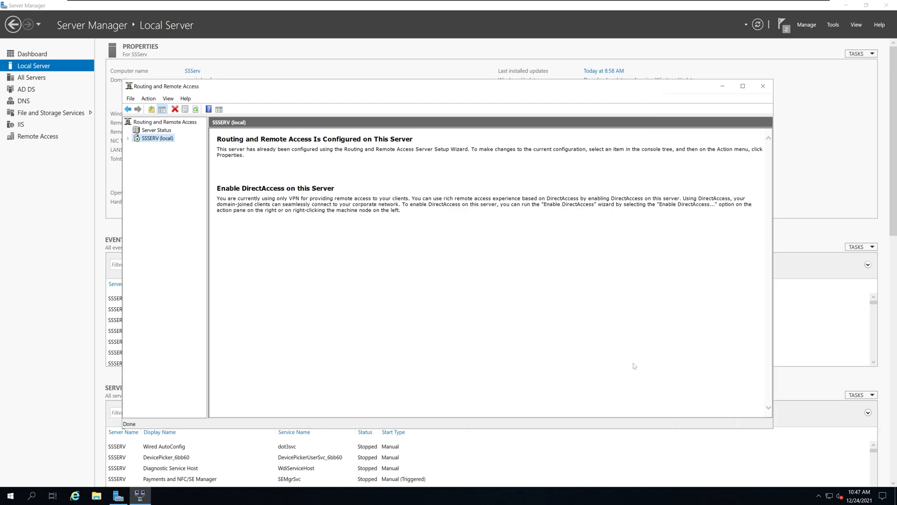
pyautogui.doubleClick(137, 139)
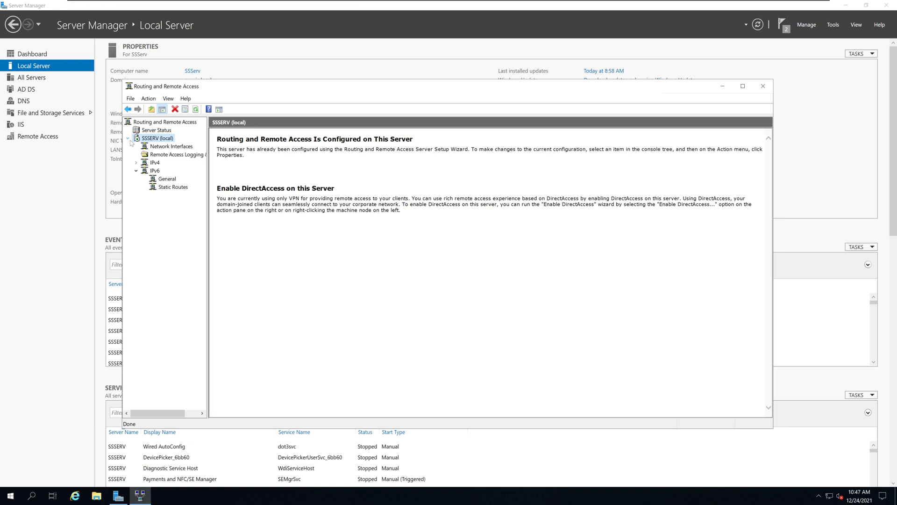
pyautogui.click(129, 139)
pyautogui.click(128, 139)
pyautogui.click(136, 163)
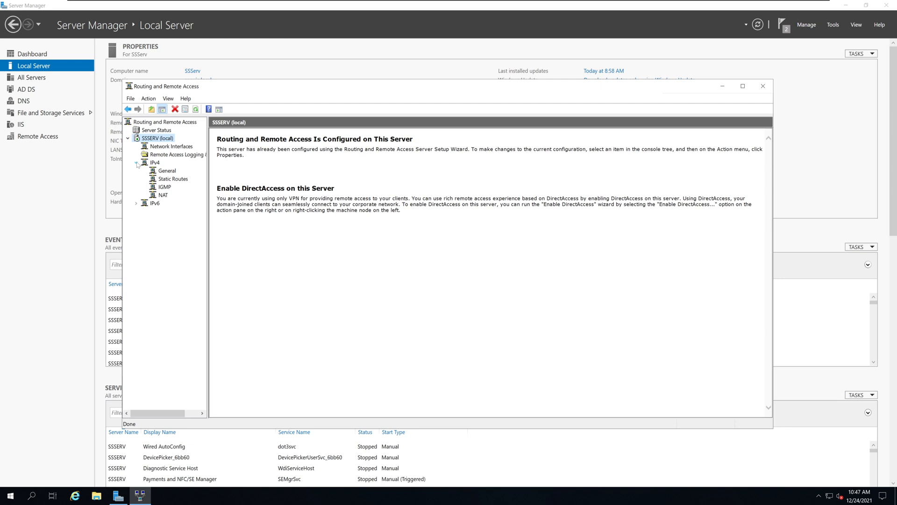
pyautogui.click(168, 171)
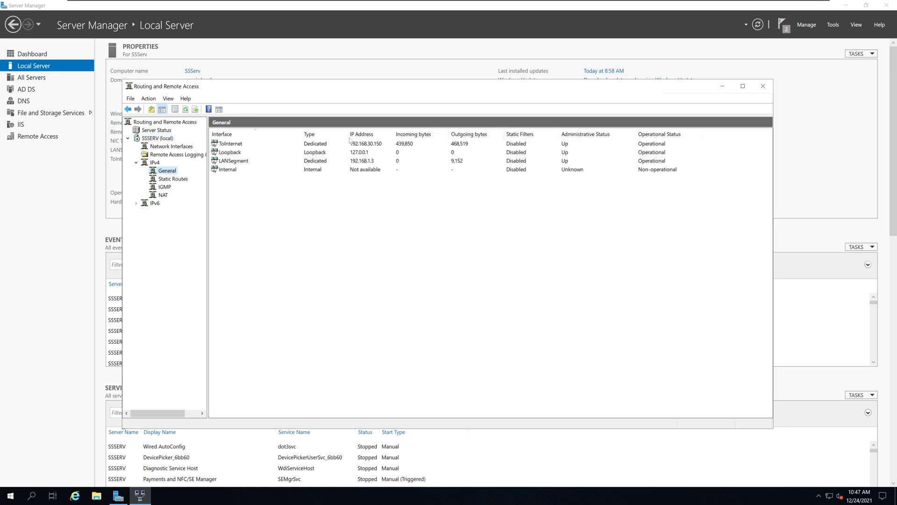
# Check the IP addresses and the incoming and outgoing bytes of the ToInternet and LANSegment interfaces.
pyautogui.click(231, 147)
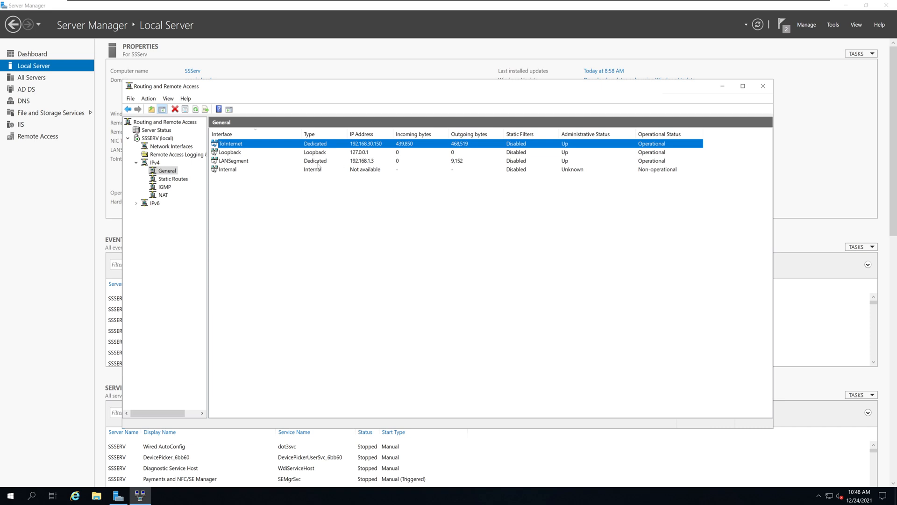
pyautogui.click(225, 162)
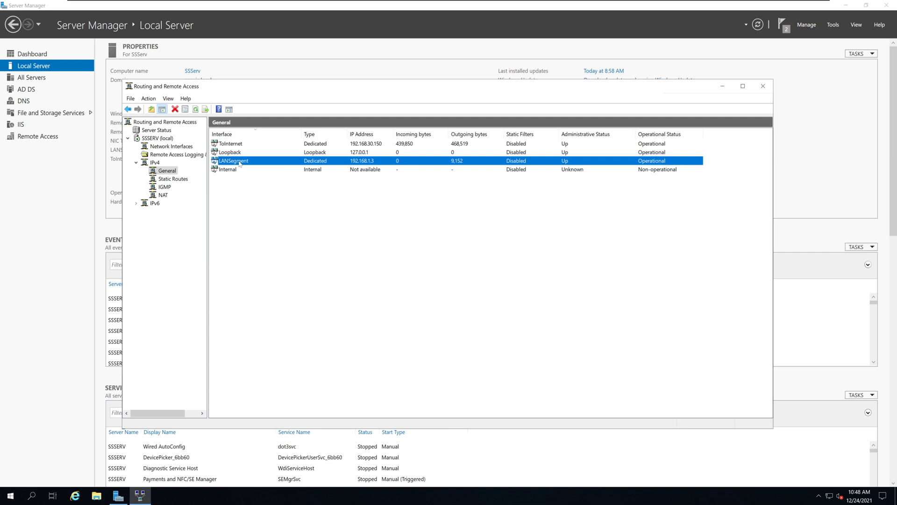
pyautogui.click(222, 145)
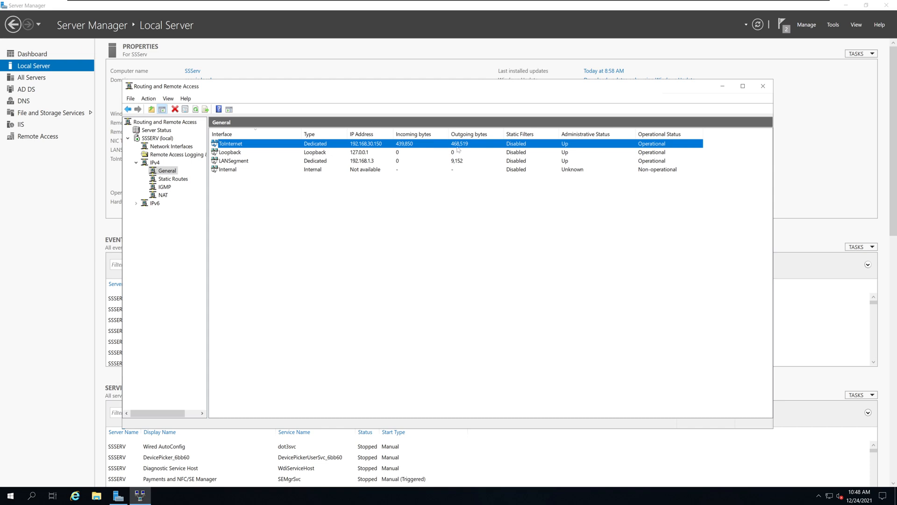
# Switch to Internet Explorer, load google.com to generate Internet traffic, and dismiss the blocked-content warning.
pyautogui.click(77, 498)
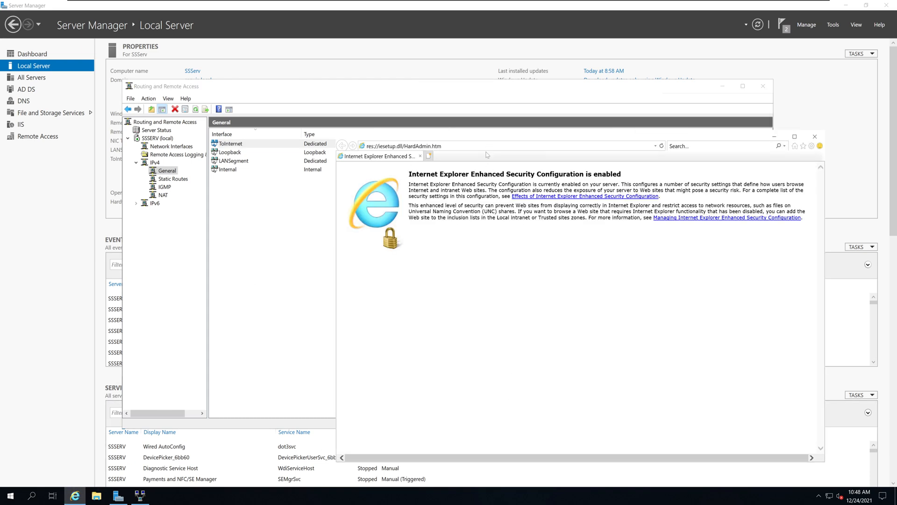
pyautogui.moveTo(482, 148); pyautogui.dragTo(420, 205)
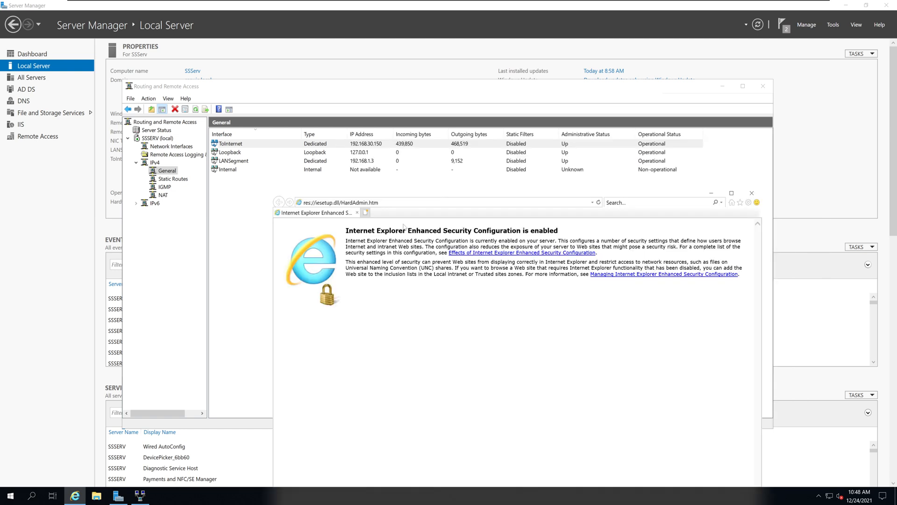
pyautogui.click(396, 204)
pyautogui.write('goog')
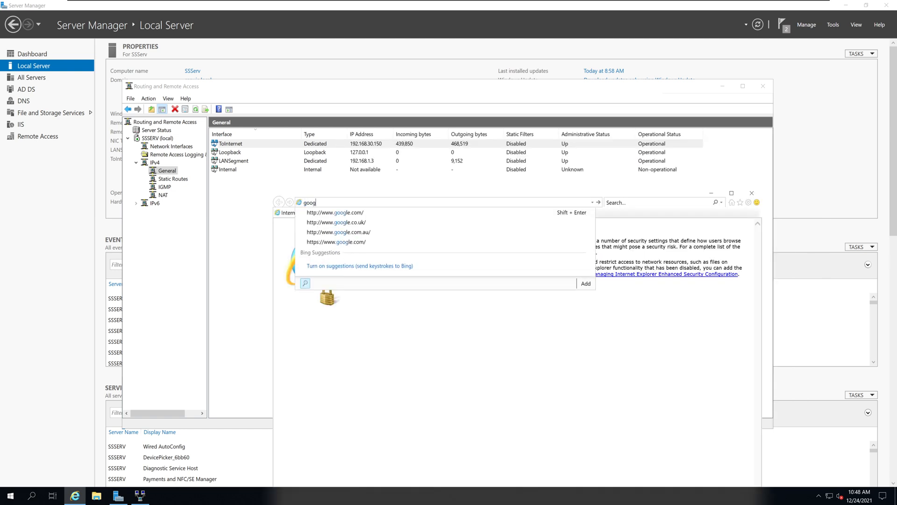
pyautogui.write('le.com')
pyautogui.press('Return')
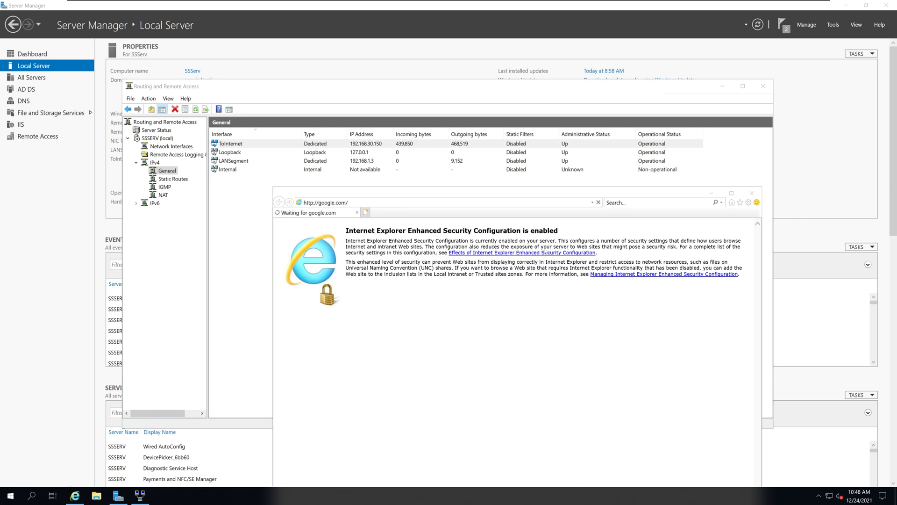
pyautogui.click(482, 277)
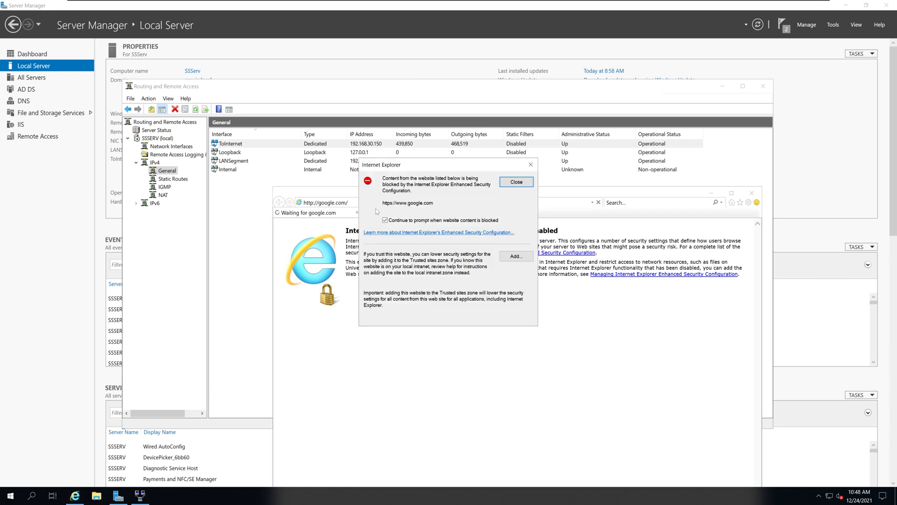
pyautogui.click(516, 182)
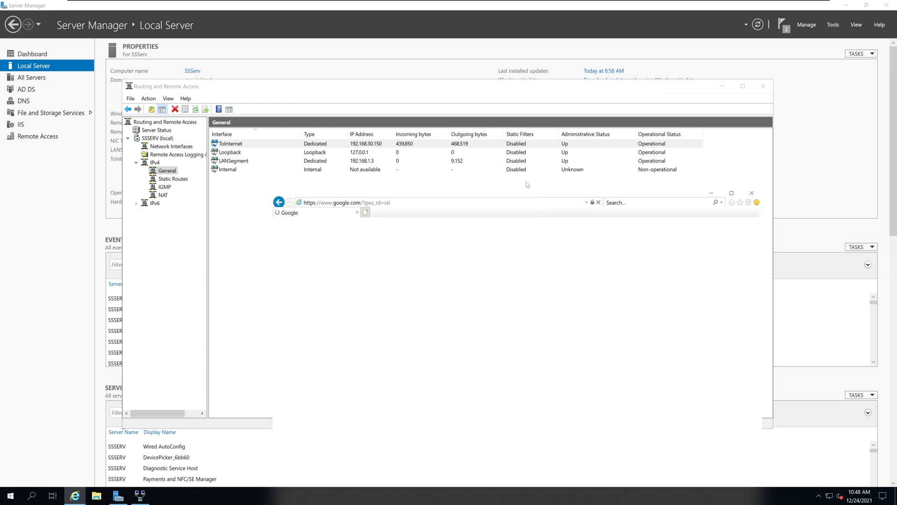
# Refresh the IPv4 General interface list in Routing and Remote Access and compare the traffic bytes of ToInternet and LANSegment.
pyautogui.click(485, 143)
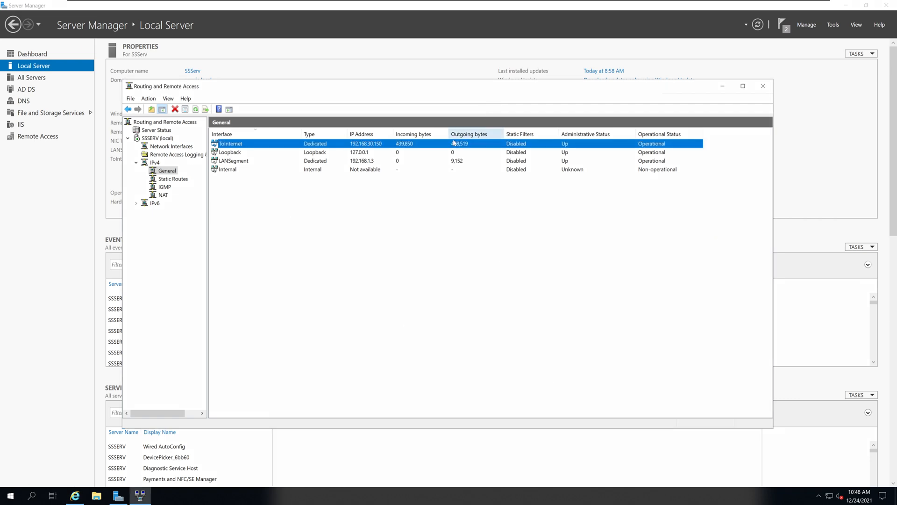
pyautogui.click(196, 110)
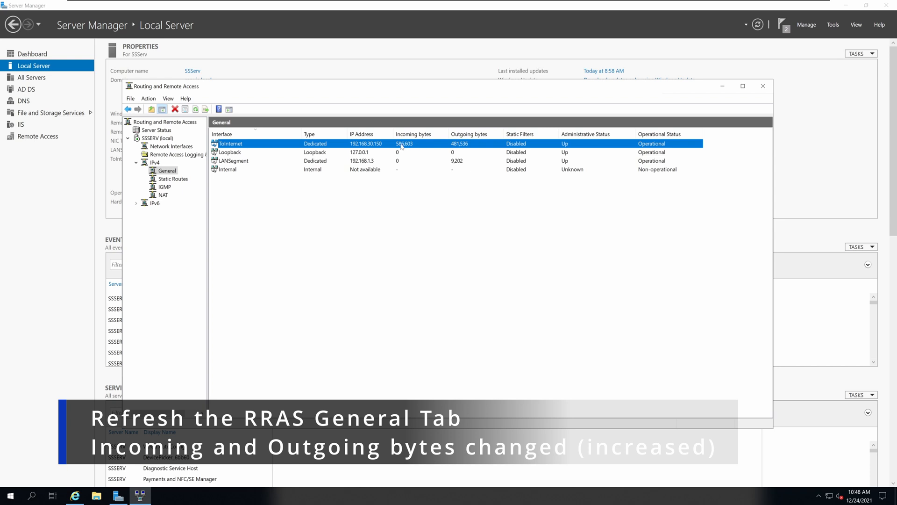
pyautogui.click(423, 156)
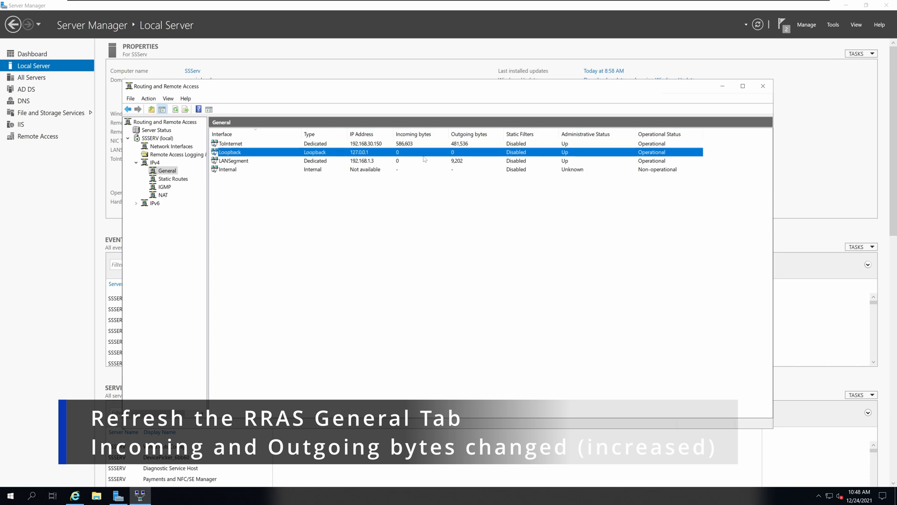
pyautogui.click(397, 145)
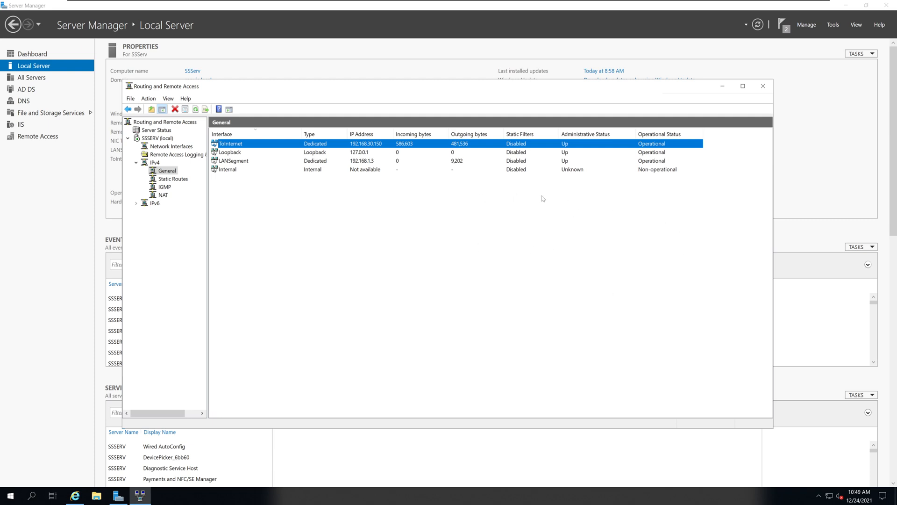
pyautogui.click(389, 164)
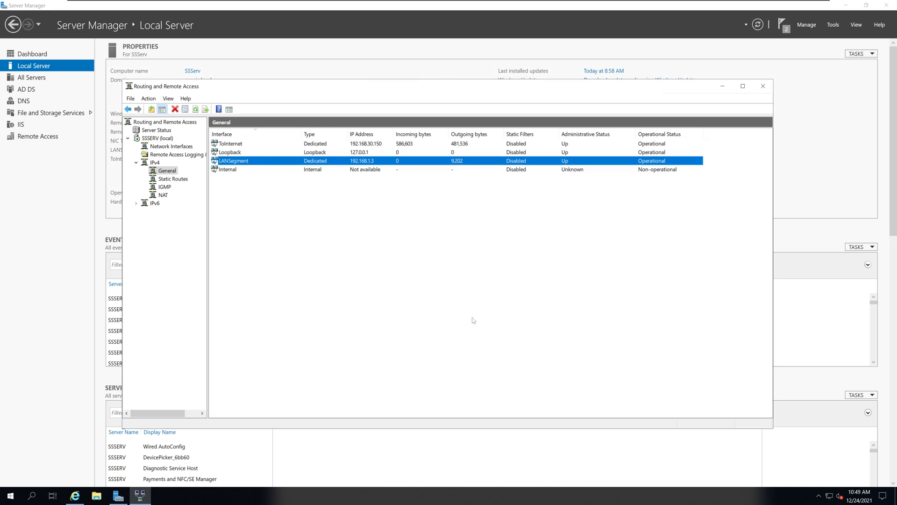